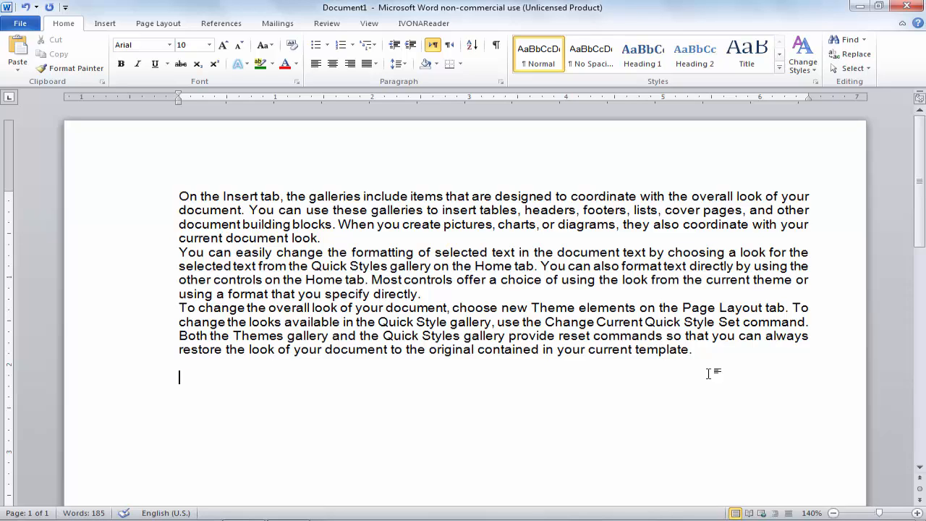
Add the word UDEMY below the last paragraph and set its font to Algerian.
type("UDEMY")
double_click(214, 381)
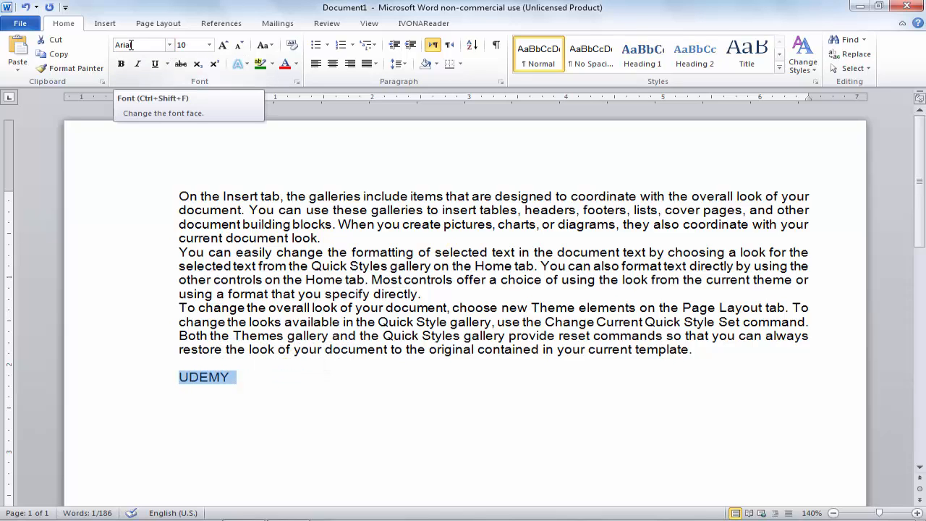
left_click(171, 47)
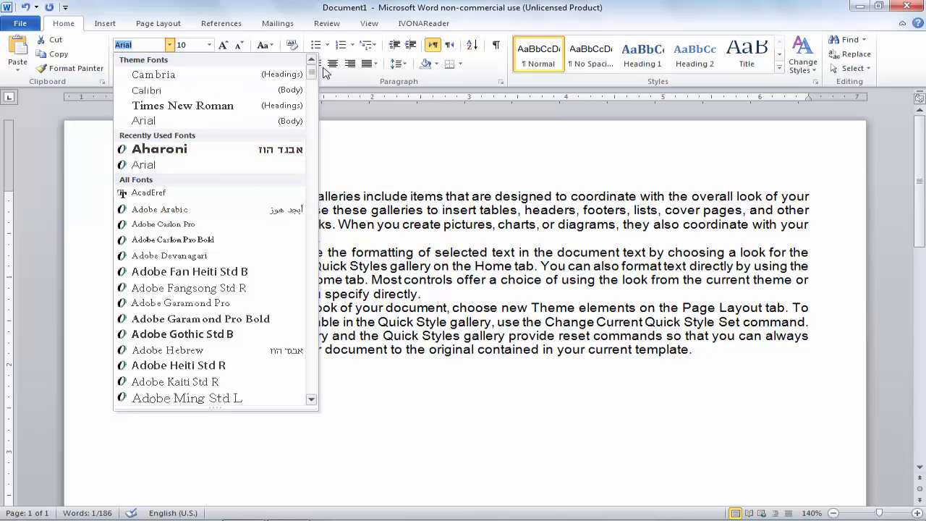
mouse_move(312, 76)
left_mouse_down()
mouse_move(311, 137)
mouse_move(312, 72)
left_mouse_up()
left_click_drag(312, 73, 316, 248)
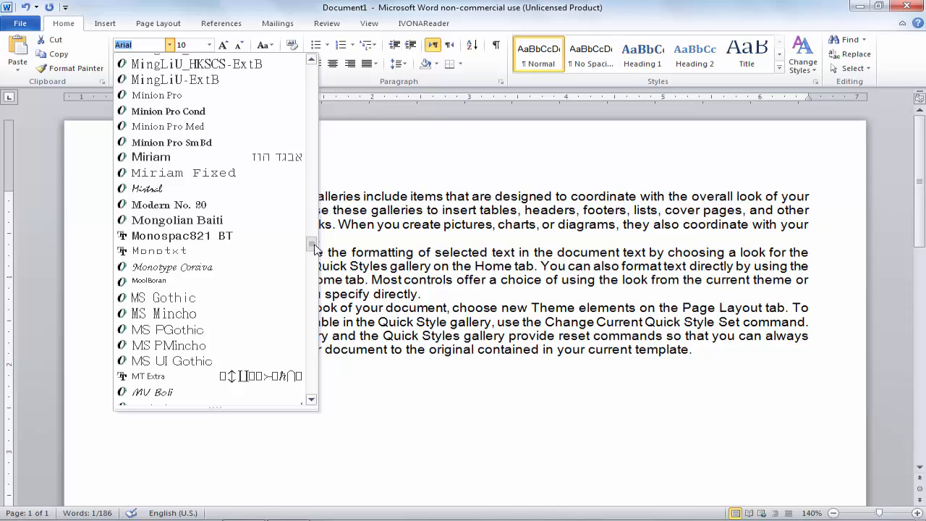
left_click_drag(314, 248, 324, 195)
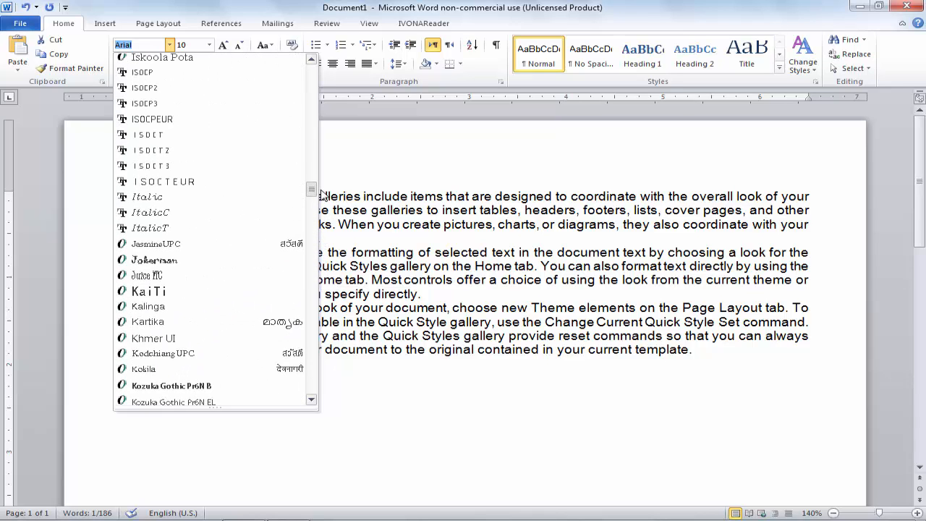
left_click_drag(323, 195, 319, 68)
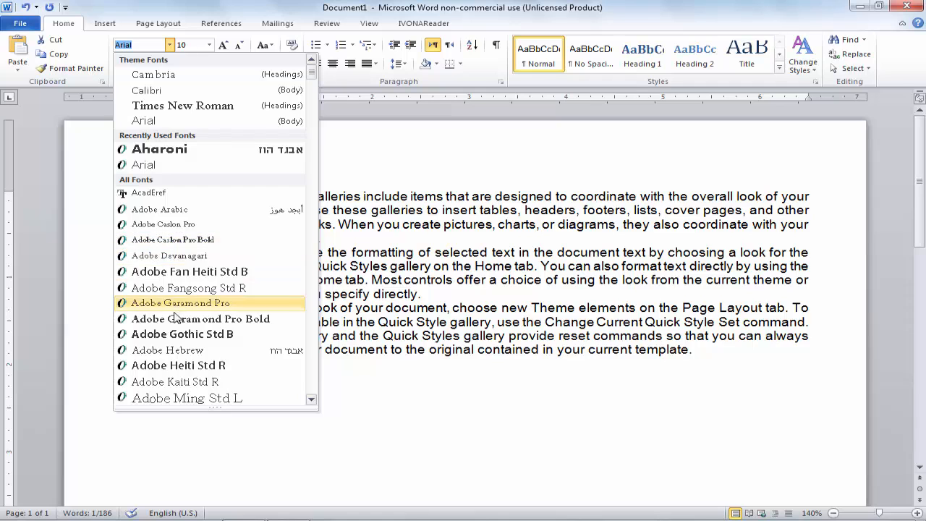
scroll(167, 318, "down", 4)
scroll(166, 318, "down", 3)
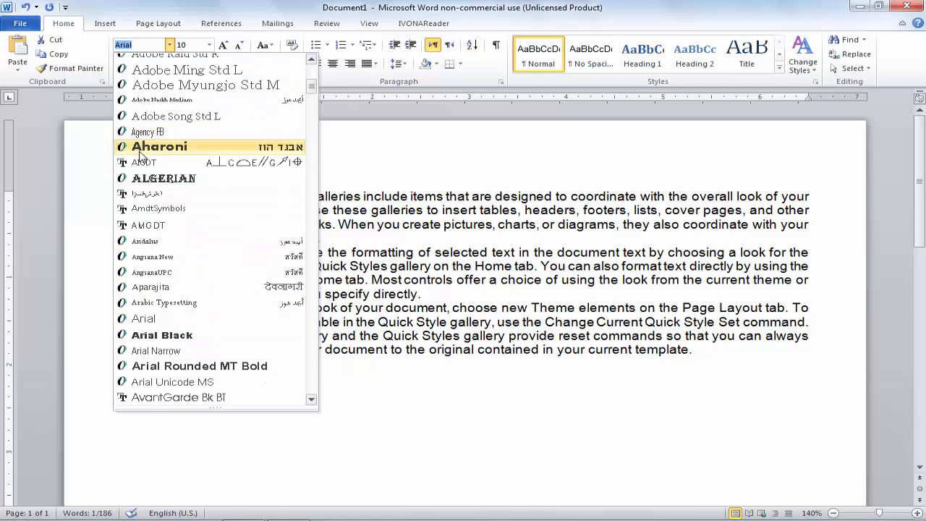
left_click(155, 179)
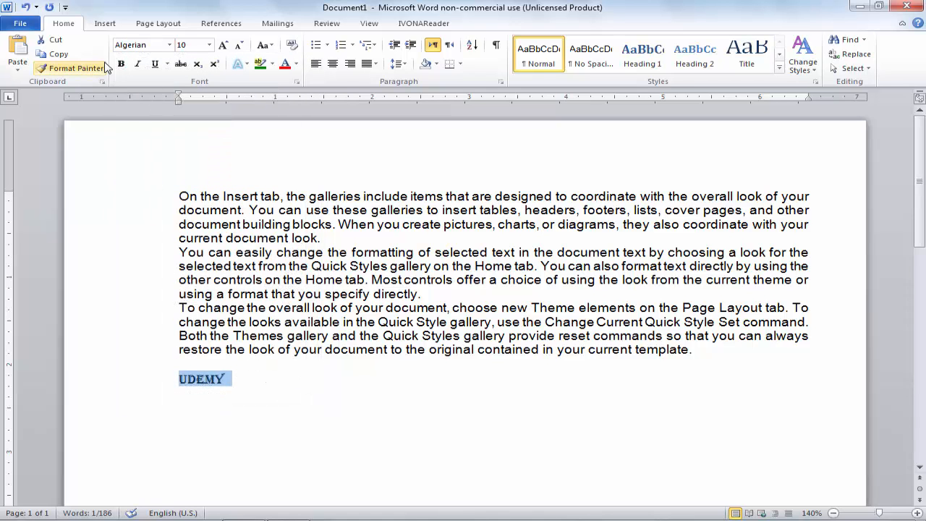
Change the font of the word UDEMY to Bodoni MT Black.
left_click(170, 45)
scroll(165, 304, "down", 7)
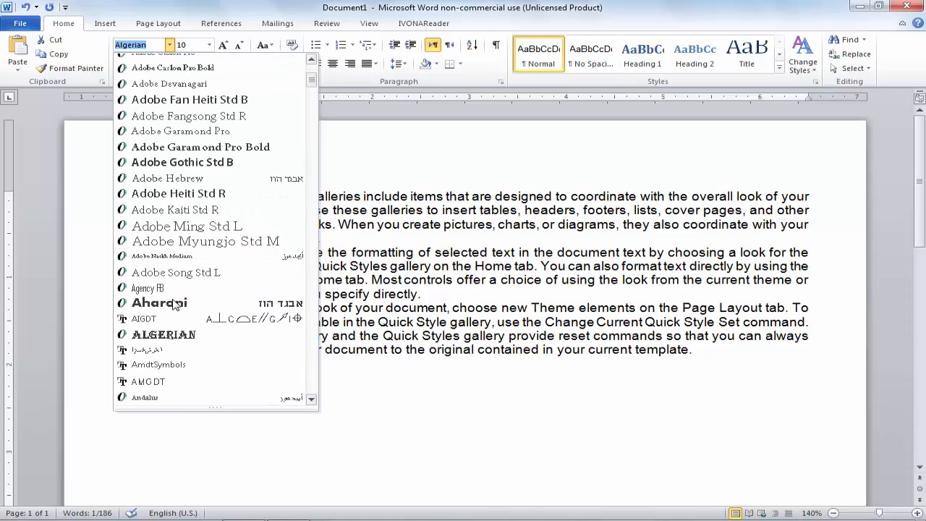
scroll(162, 306, "down", 3)
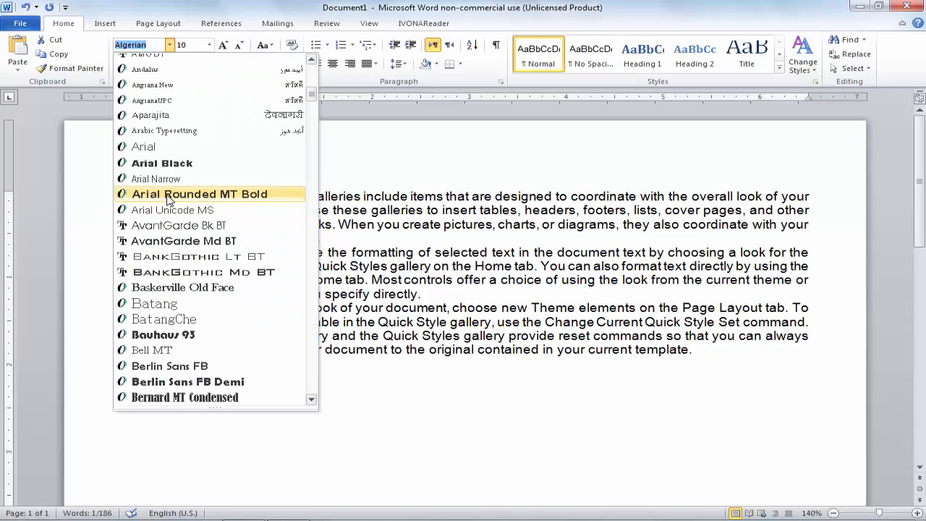
scroll(163, 362, "down", 3)
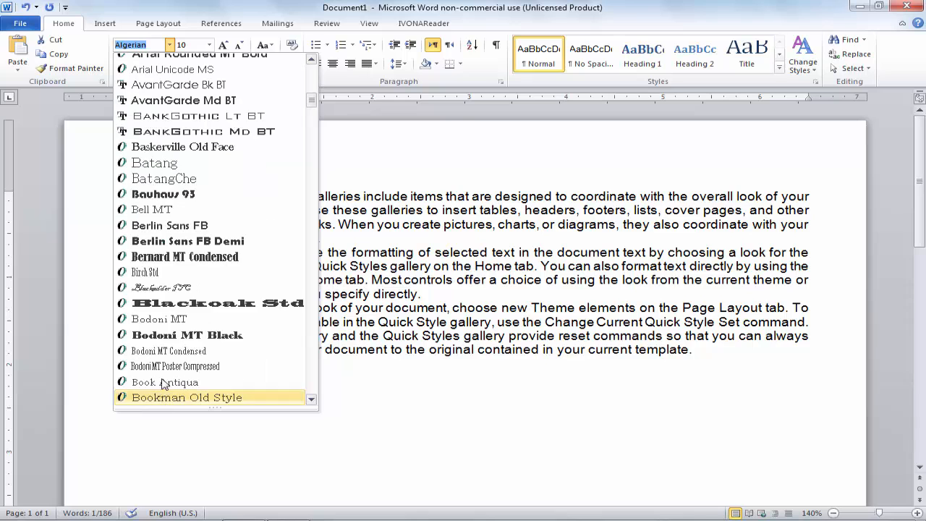
left_click(165, 338)
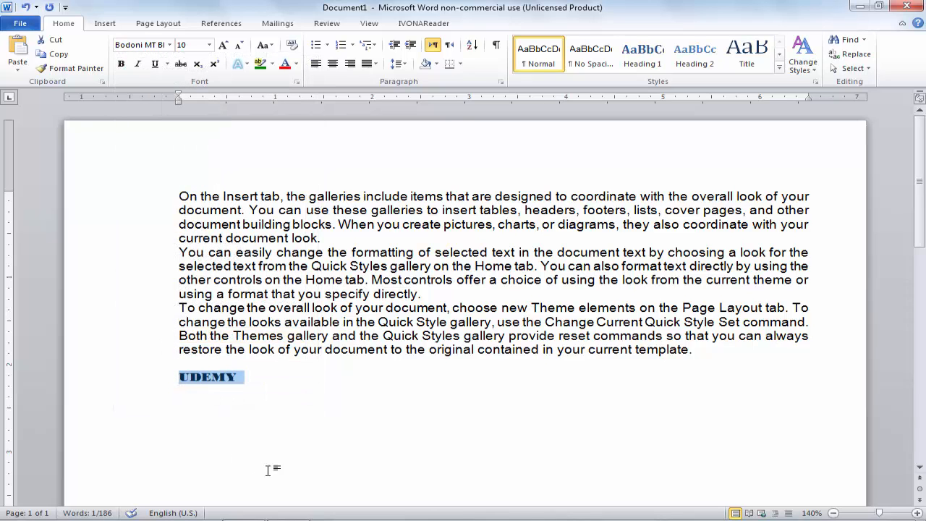
left_click(331, 425)
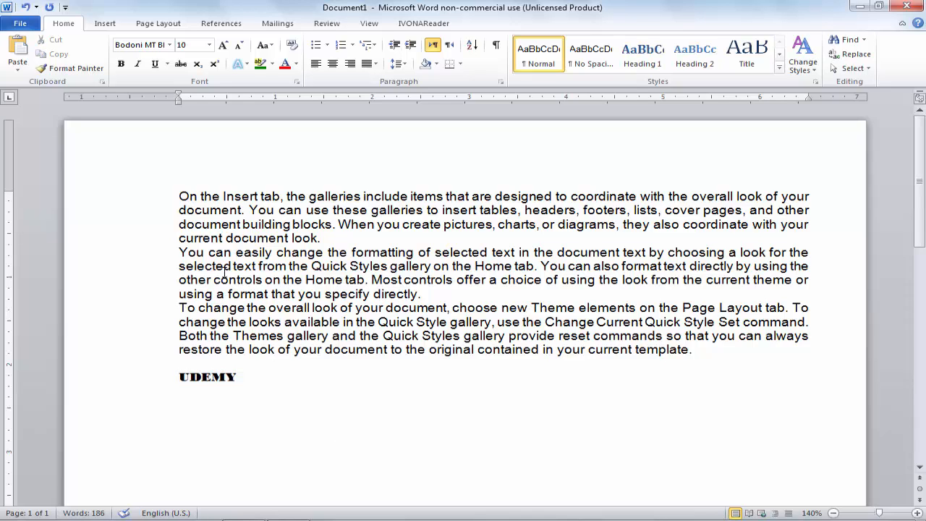
Format the first line of the first paragraph in Adobe Garamond Pro Bold.
left_click(180, 196)
left_click_drag(179, 196, 847, 201)
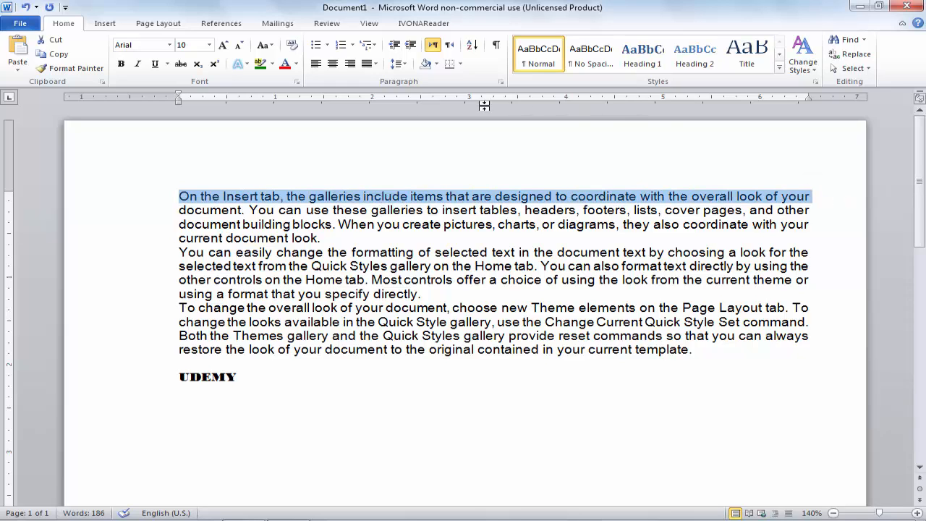
left_click(170, 45)
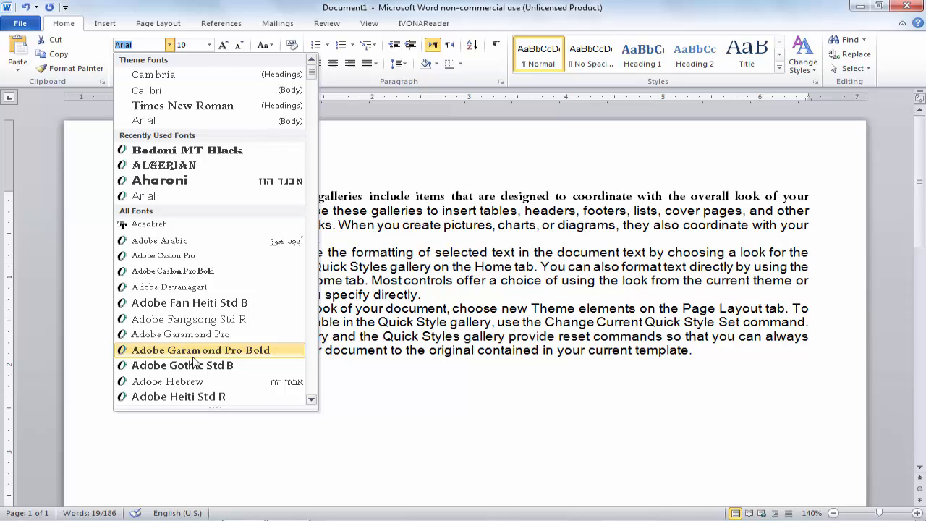
left_click(194, 353)
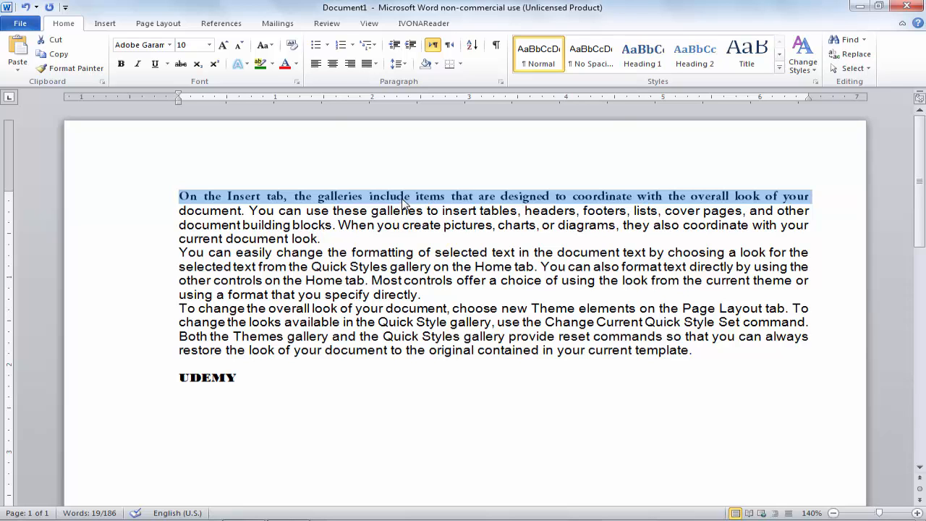
Examine the basic and advanced font settings for the first line and preview it at font size 72 without applying it.
key("ctrl+d")
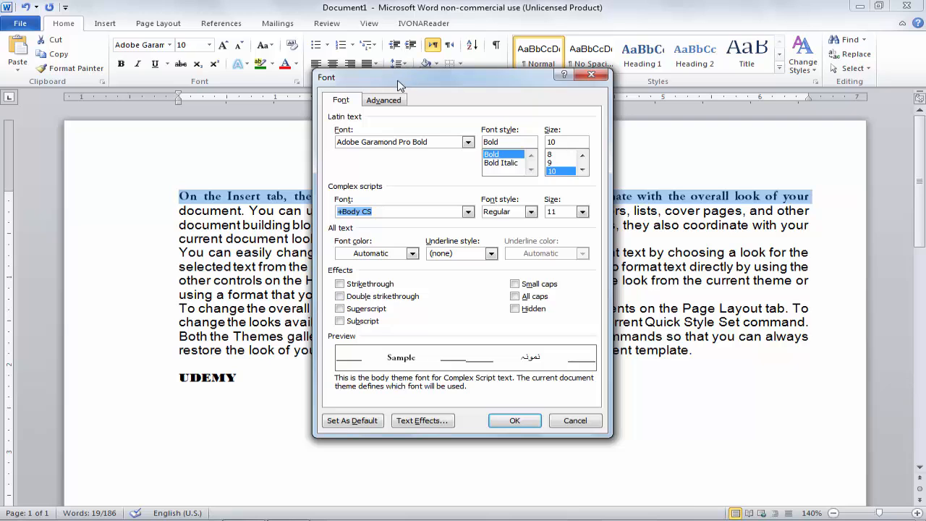
left_click_drag(387, 84, 295, 52)
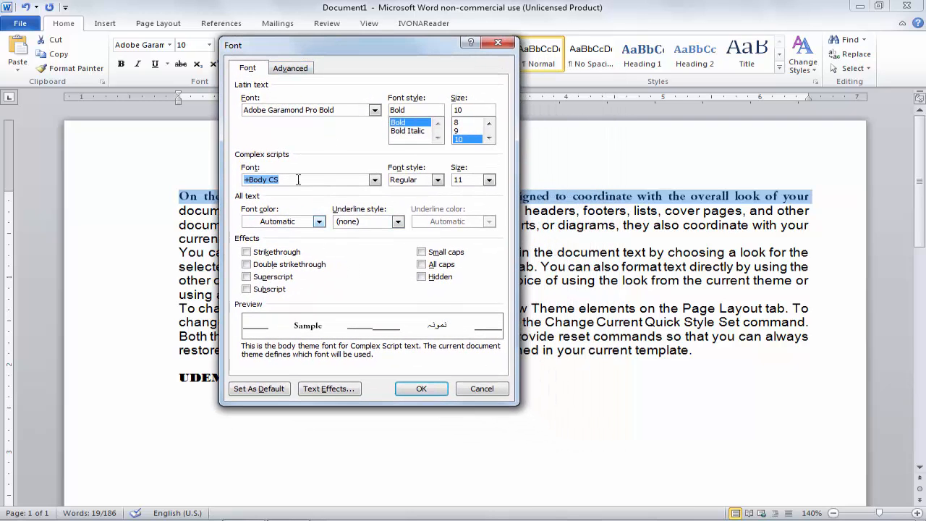
left_click(292, 69)
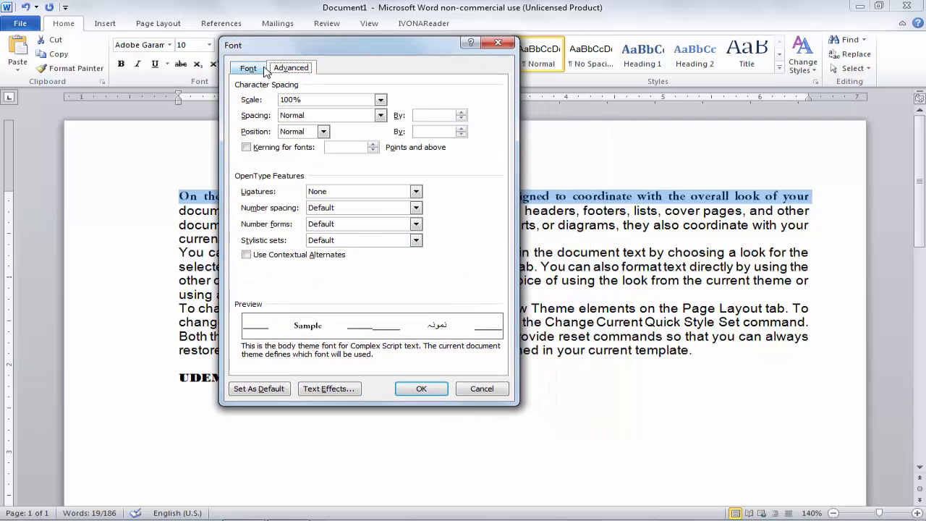
left_click(265, 70)
key("Escape")
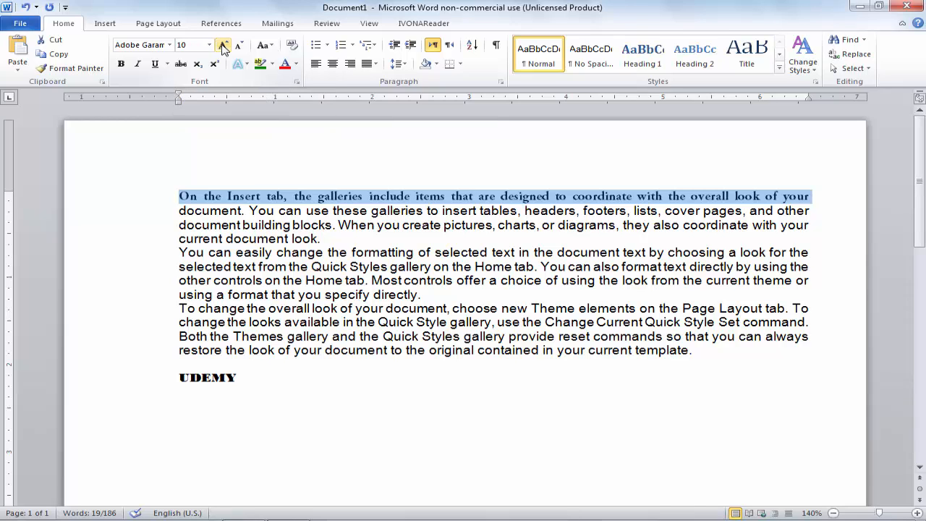
left_click(209, 47)
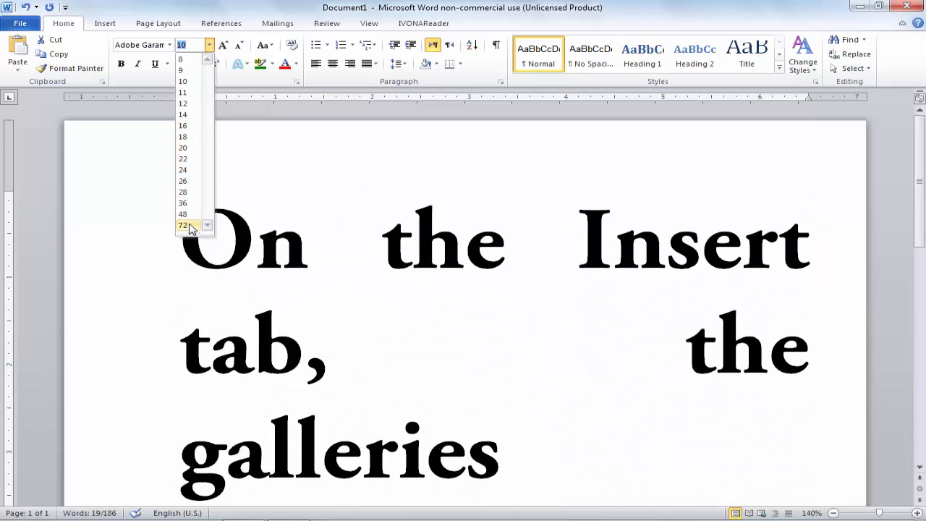
left_click(333, 349)
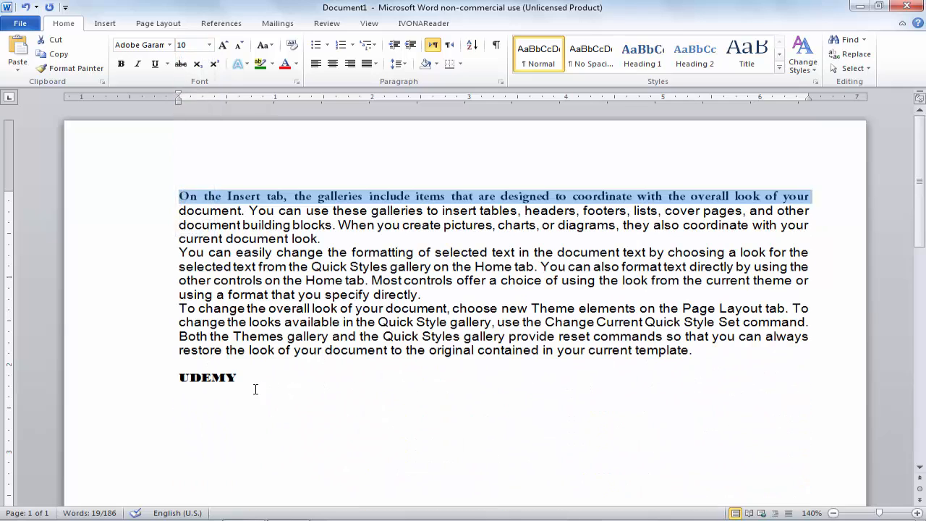
Set the font size of the word UDEMY to the custom value 100.
left_click_drag(255, 390, 149, 387)
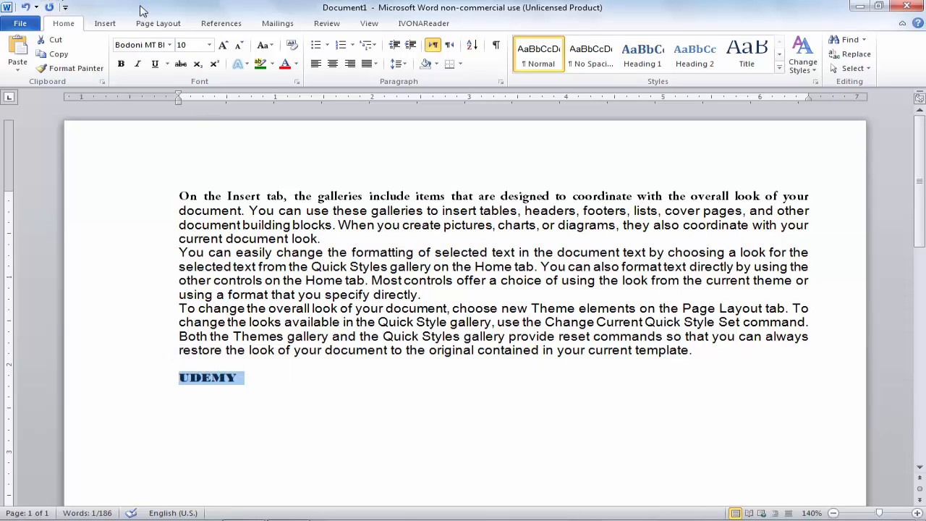
left_click(208, 44)
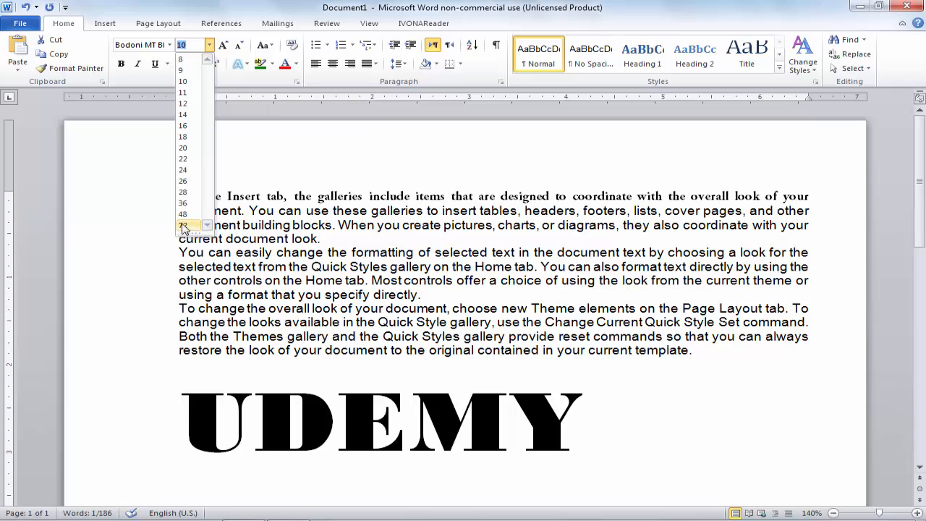
left_click_drag(185, 230, 177, 378)
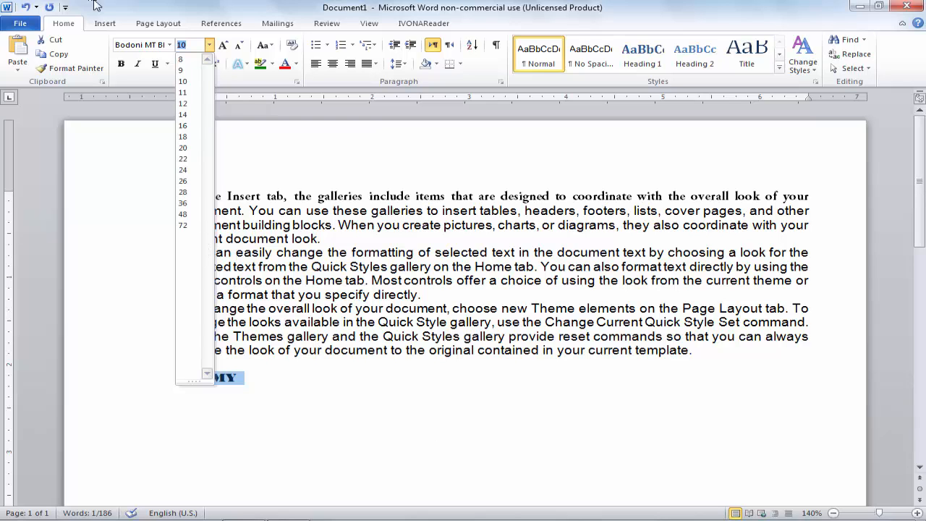
left_click(209, 43)
left_click(195, 43)
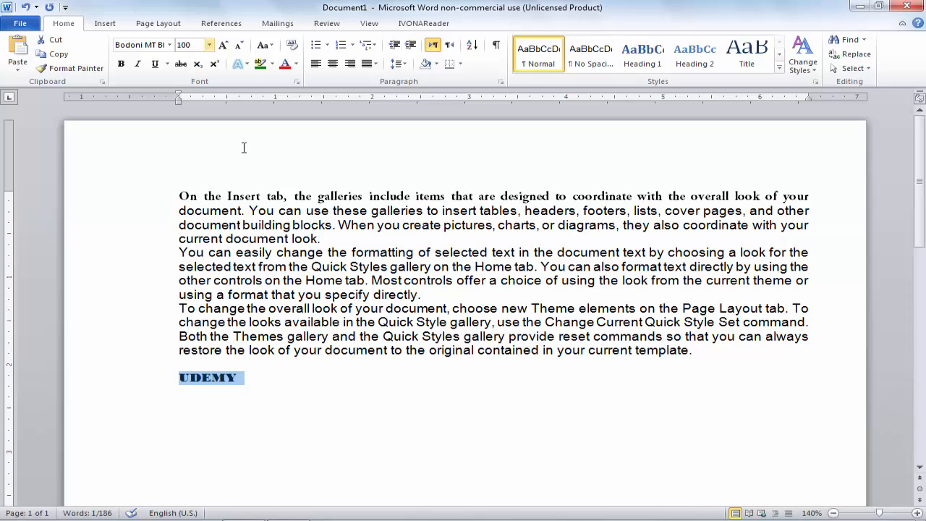
key("Return")
left_click(398, 437)
Reduce the font size of the word UDEMY to the preset value 18.
left_click_drag(181, 438, 745, 410)
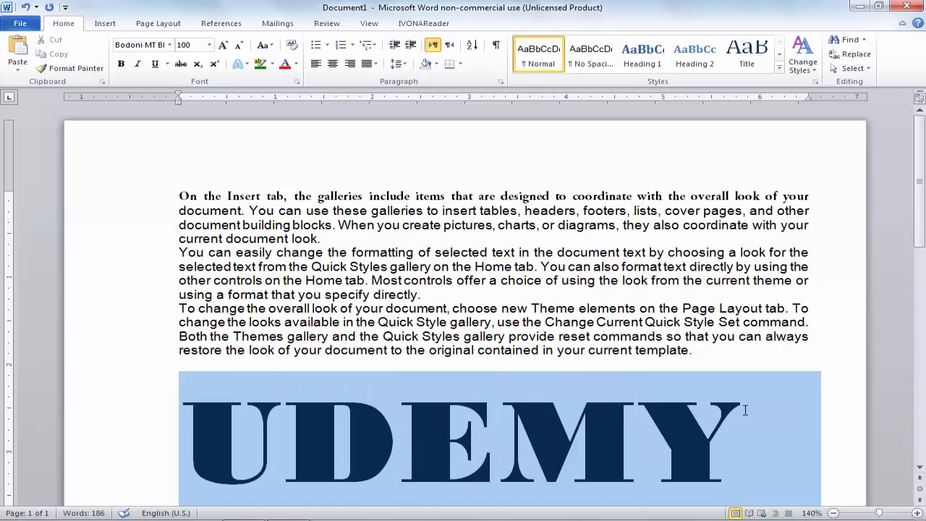
left_click(209, 45)
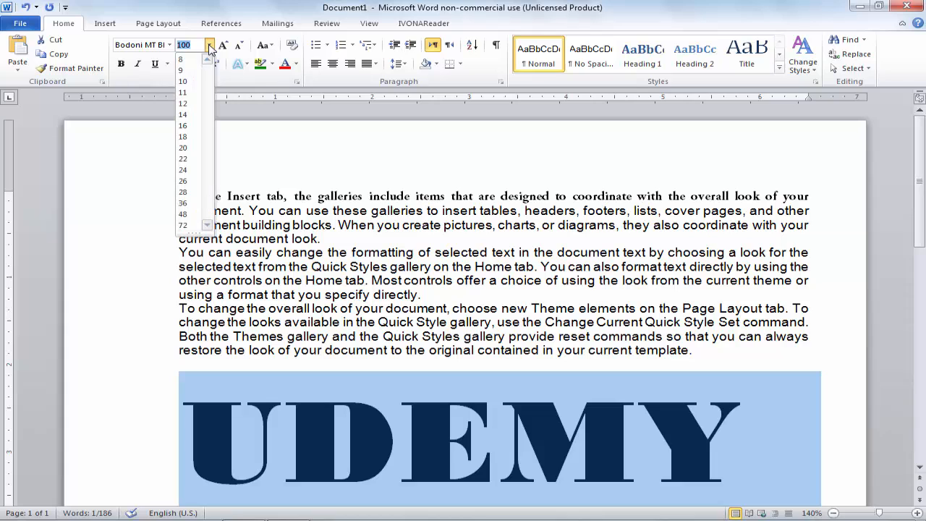
left_click(186, 138)
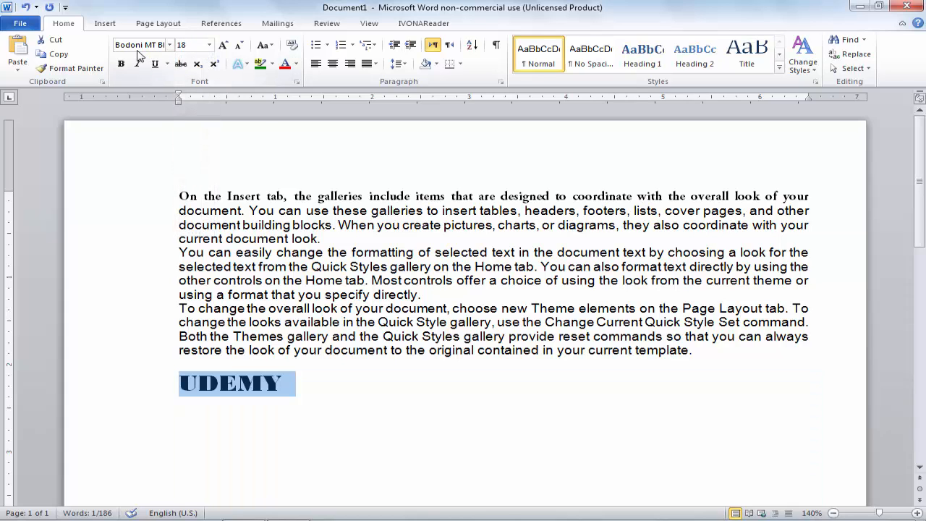
Set the font size of the word UDEMY to 36.
left_click(204, 46)
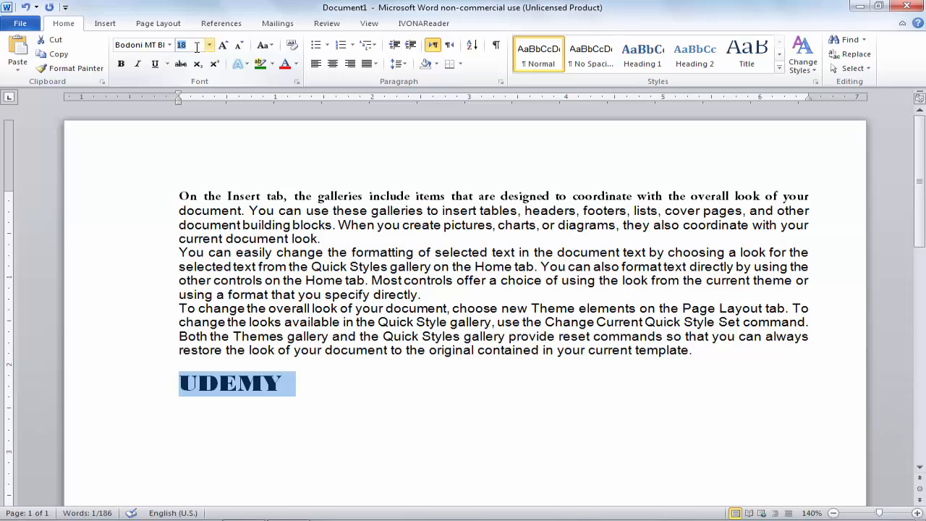
type("36")
key("Return")
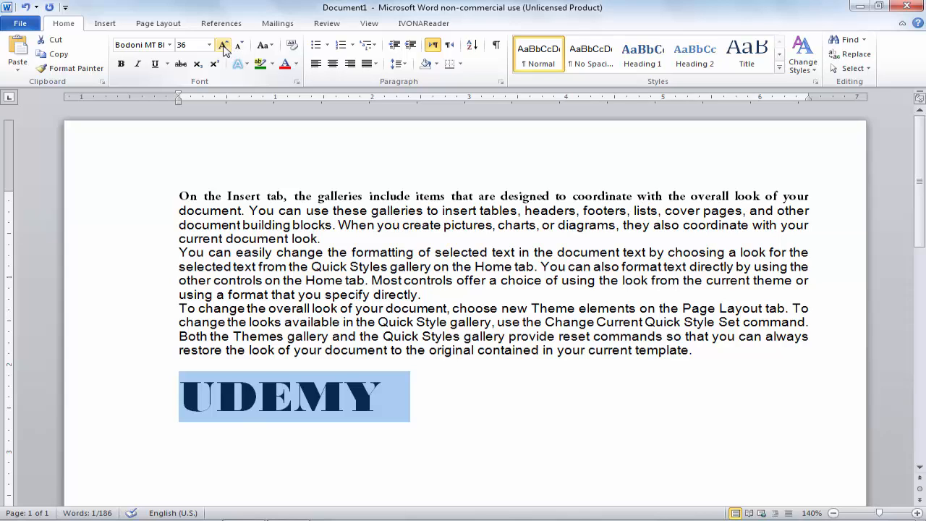
Grow the font of the word UDEMY in increments up to size 90.
left_click(224, 46)
left_click(224, 46)
left_click(225, 46)
left_click(224, 46)
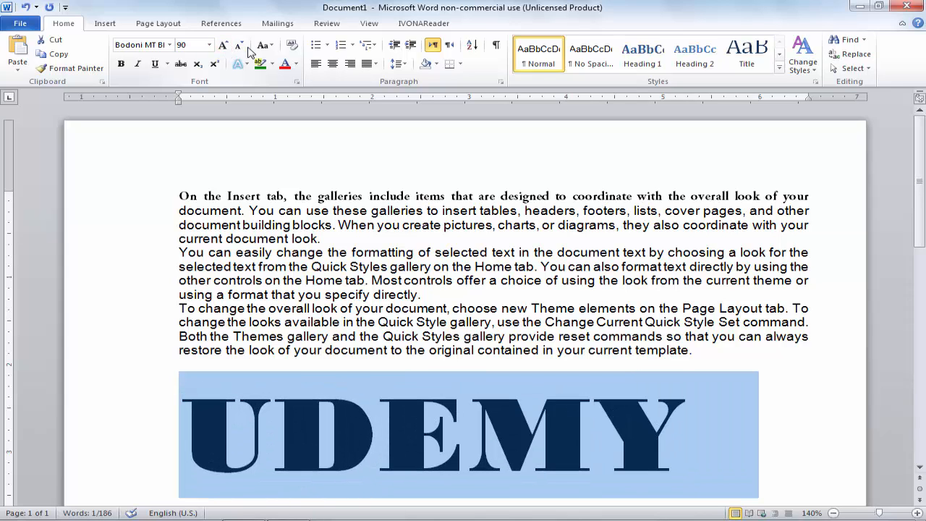
Shrink the font of the word UDEMY in increments and adjust it back up to size 36.
left_click(240, 46)
left_click(240, 46)
left_click(239, 46)
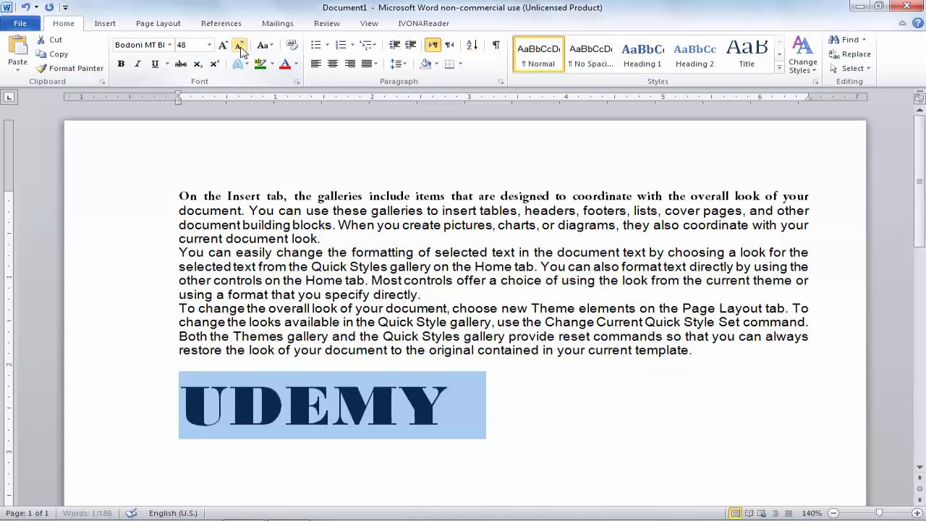
left_click(239, 46)
left_click(240, 47)
left_click(223, 47)
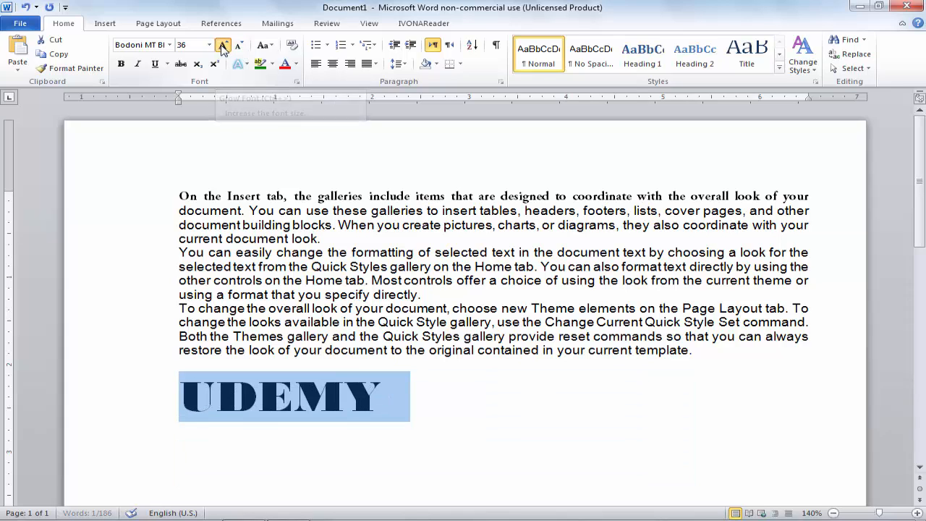
left_click(223, 47)
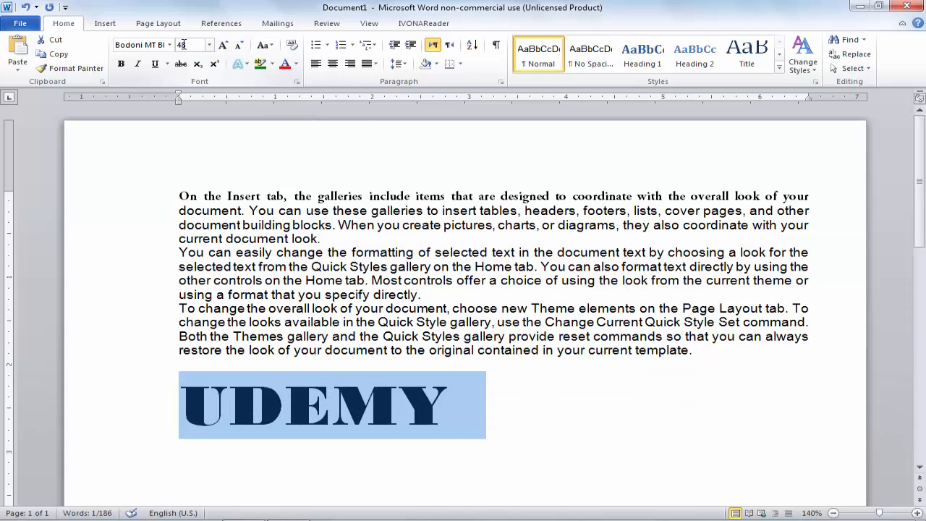
left_click(223, 47)
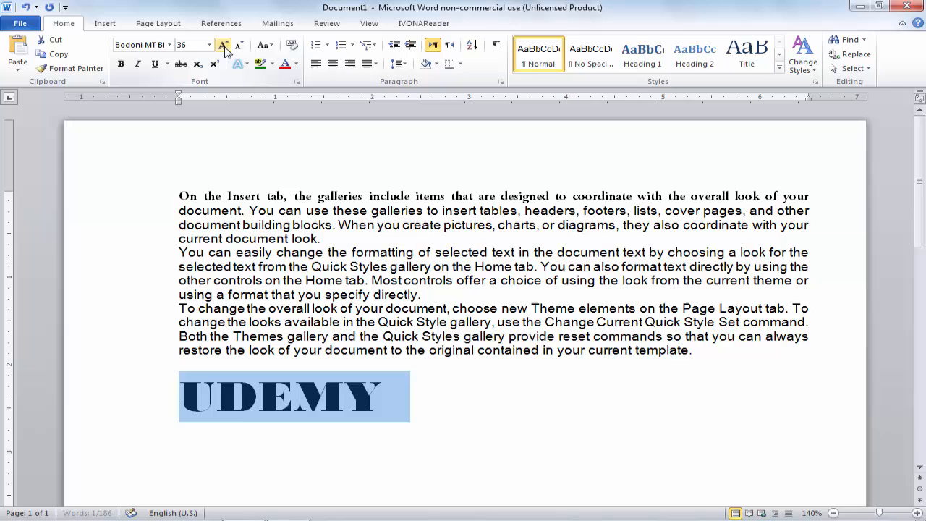
Grow the font of the word UDEMY in preset increments and shrink it back to size 48.
left_click(222, 47)
left_click(223, 48)
left_click(223, 47)
left_click(239, 46)
left_click(239, 46)
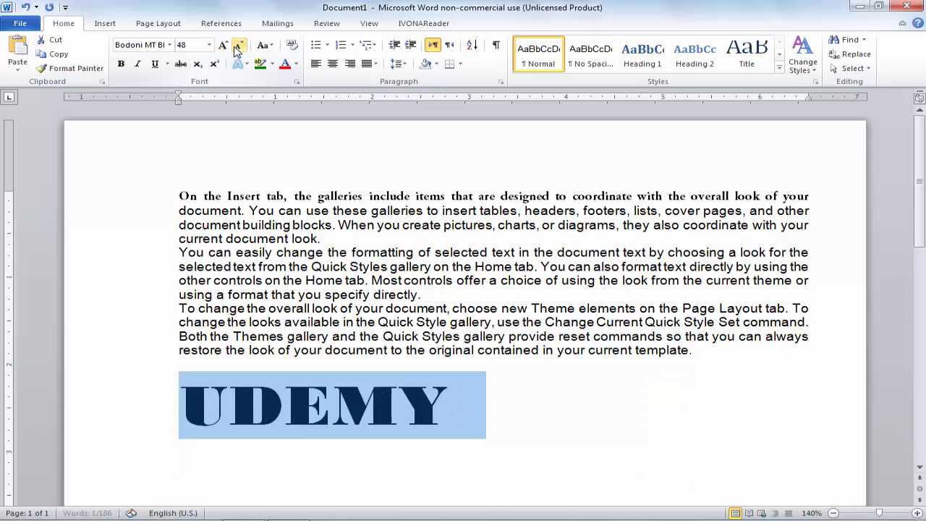
Shrink the font of the word UDEMY in preset increments and grow it back up to size 26.
left_click(239, 46)
left_click(239, 47)
left_click(239, 47)
left_click(239, 46)
left_click(239, 46)
left_click(222, 47)
left_click(222, 47)
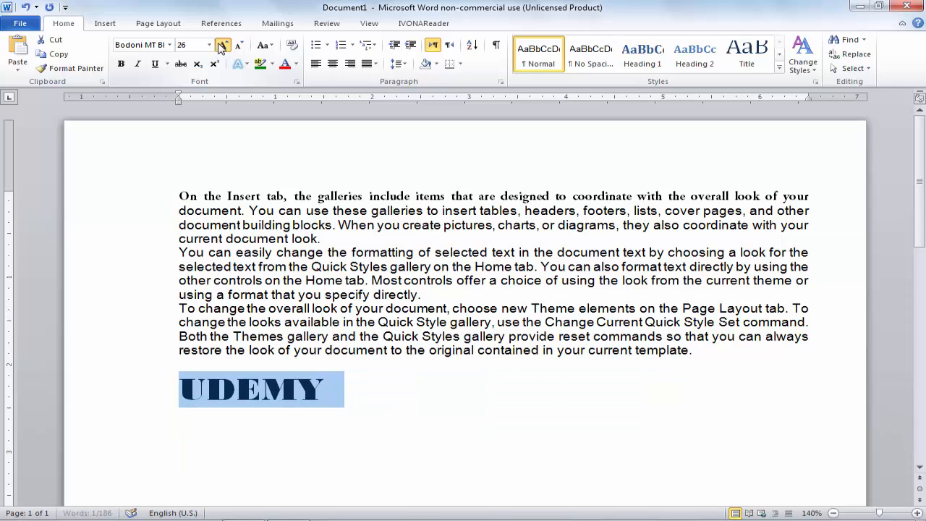
Adjust the font of the word UDEMY up and down in preset increments, ending at size 22.
left_click(222, 47)
left_click(236, 46)
left_click(236, 47)
left_click(236, 46)
left_click(236, 47)
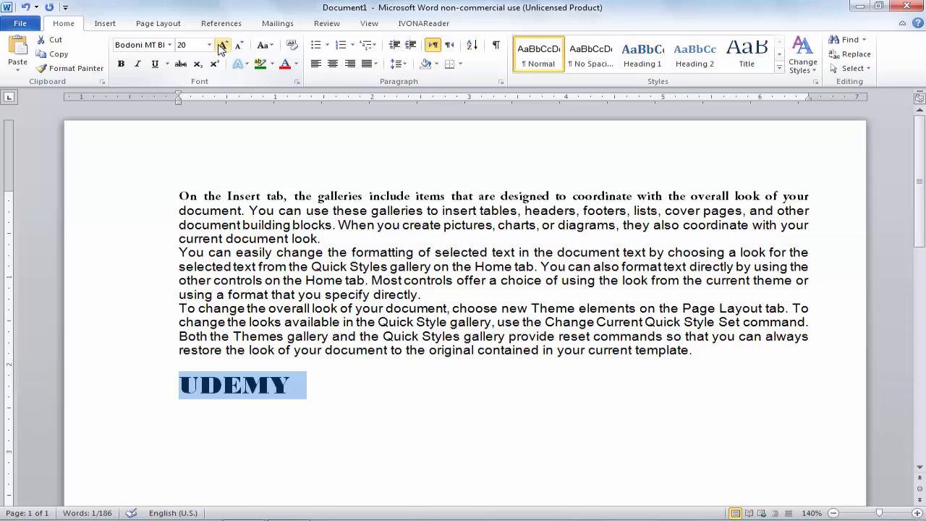
left_click(224, 47)
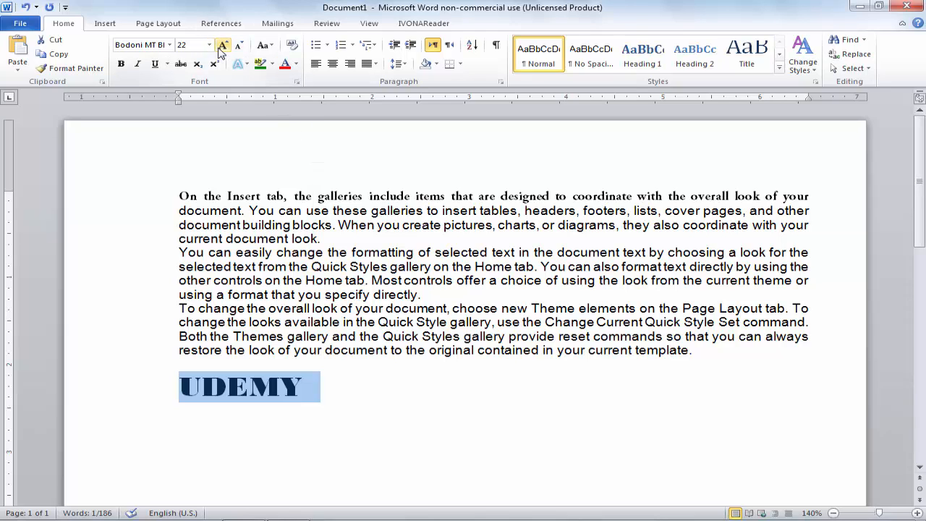
Reselect the word UDEMY and increase its font size one point at a time up to 58.
left_click(179, 387)
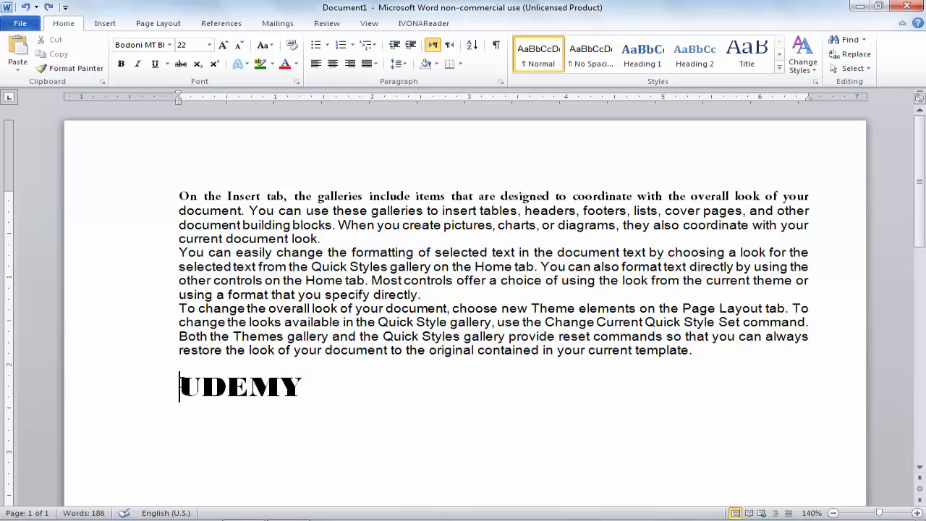
mouse_move(179, 387)
left_mouse_down()
mouse_move(352, 382)
mouse_move(179, 402)
left_mouse_up()
left_click(311, 390)
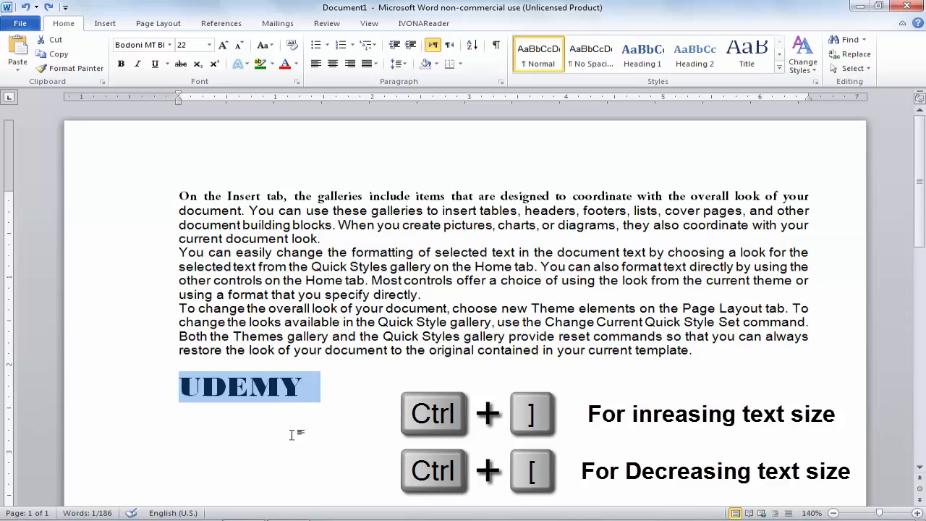
key("ctrl+bracketright")
key("ctrl+bracketright")
key("ctrl+bracketright")
key("ctrl+bracketright")
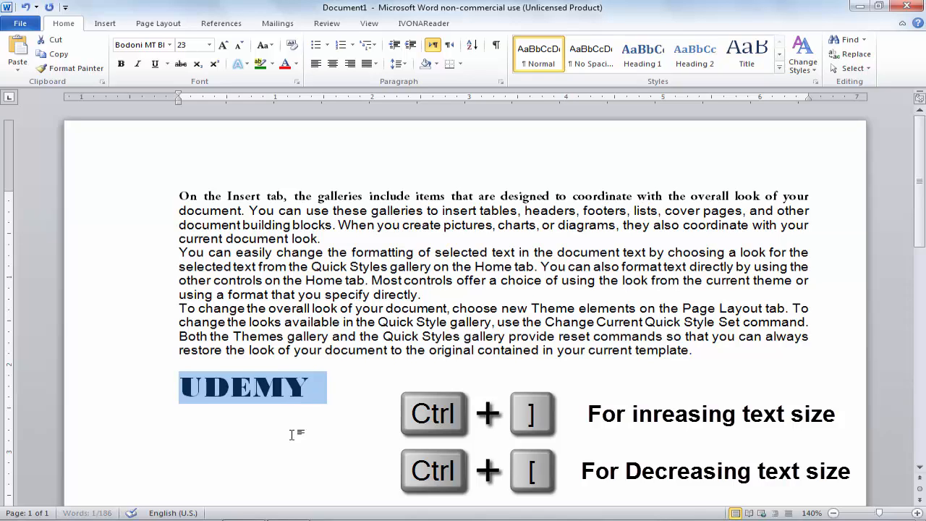
key("ctrl+bracketright")
key("ctrl+bracketright")
key("ctrl+bracketright")
key("ctrl+bracketright")
key("ctrl+bracketright")
key("ctrl+bracketright")
key("ctrl+bracketright")
key("ctrl+bracketright")
key("ctrl+bracketright")
key("ctrl+bracketright")
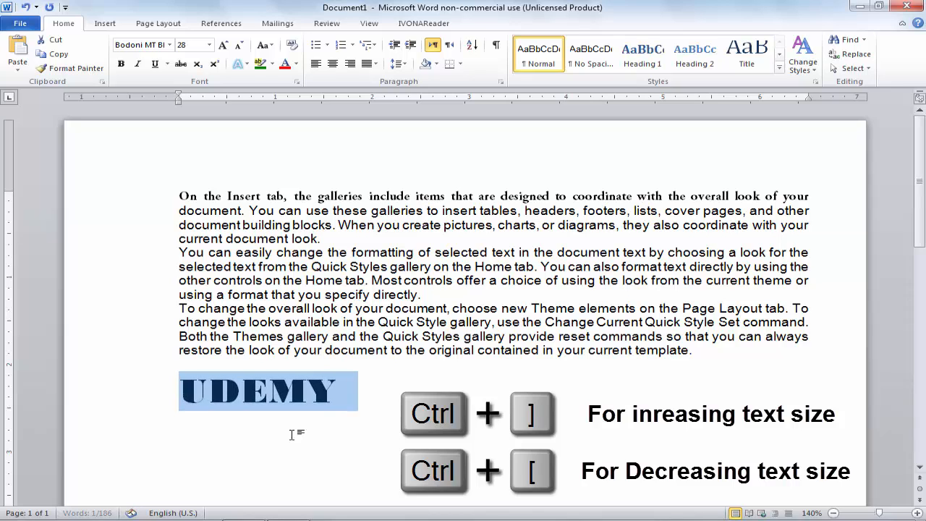
key("ctrl+bracketright")
key("ctrl+bracketright")
key("ctrl+bracketright")
key("ctrl+bracketright")
key("ctrl+bracketright")
key("ctrl+bracketright")
key("ctrl+bracketright")
key("ctrl+bracketright")
key("ctrl+bracketright")
key("ctrl+bracketright")
key("ctrl+bracketright")
key("ctrl+bracketright")
key("ctrl+bracketright")
key("ctrl+bracketright")
key("ctrl+bracketright")
key("ctrl+bracketright")
key("ctrl+bracketright")
key("ctrl+bracketright")
key("ctrl+bracketright")
key("ctrl+bracketright")
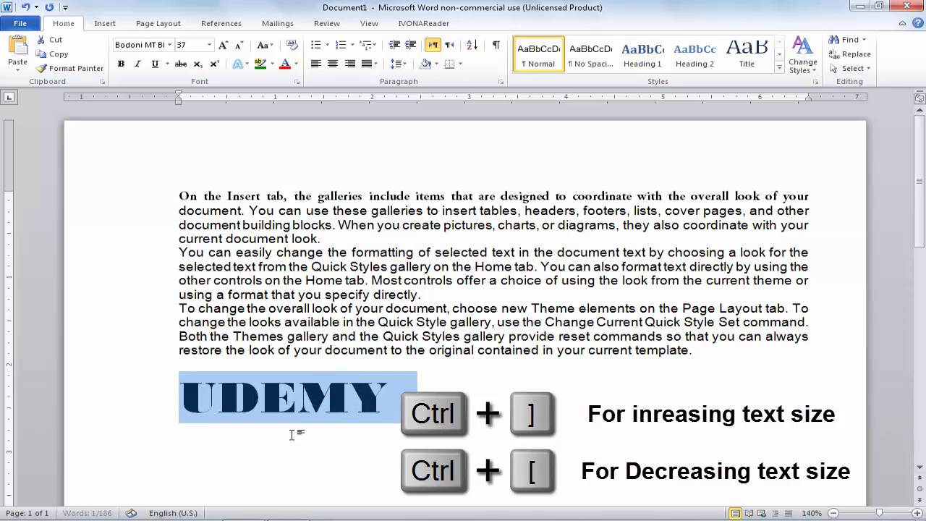
key("ctrl+bracketright")
key("ctrl+bracketright")
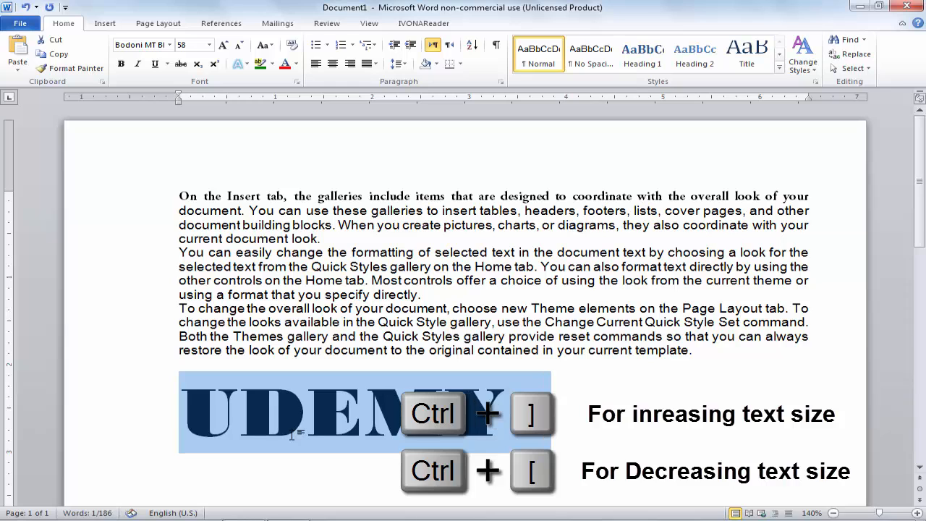
Decrease the font size of the word UDEMY one point at a time down to 49.
key("ctrl+bracketleft")
key("ctrl+bracketleft")
key("ctrl+bracketleft")
key("ctrl+bracketleft")
key("ctrl+bracketleft")
key("ctrl+bracketleft")
key("ctrl+bracketleft")
key("ctrl+bracketleft")
key("ctrl+bracketleft")
key("ctrl+bracketleft")
key("ctrl+bracketleft")
key("ctrl+bracketleft")
key("ctrl+bracketleft")
key("ctrl+bracketleft")
key("ctrl+bracketleft")
key("ctrl+bracketleft")
key("ctrl+bracketleft")
key("ctrl+bracketleft")
key("ctrl+bracketleft")
key("ctrl+bracketleft")
key("ctrl+bracketleft")
key("ctrl+bracketleft")
key("ctrl+bracketleft")
key("ctrl+bracketleft")
key("ctrl+bracketleft")
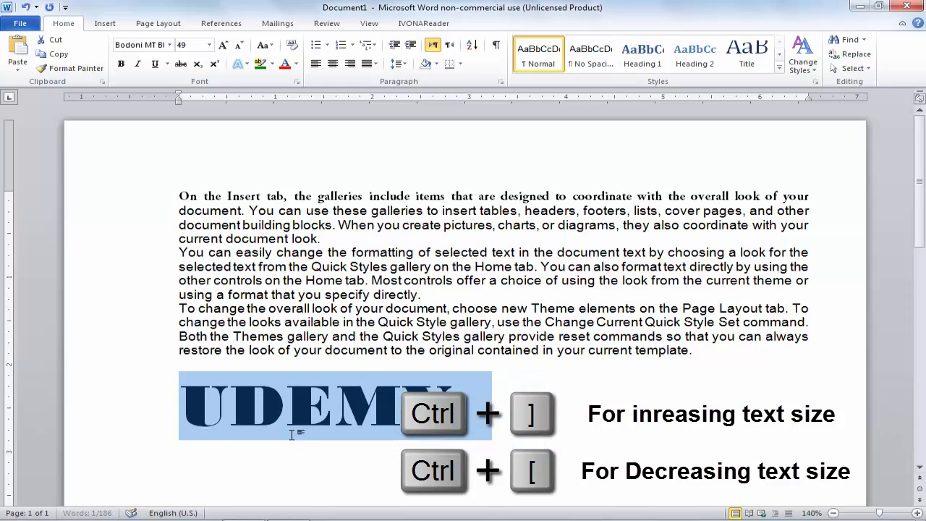